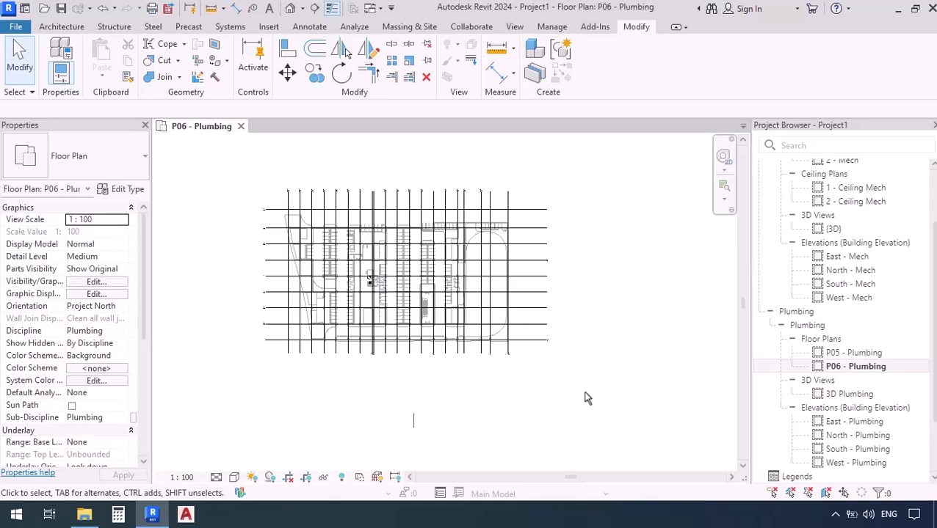
# Step: Examine the grid lines and their bubbles around the linked architectural model in the P06 - Plumbing floor plan
pyautogui.scroll(5, 352, 309)
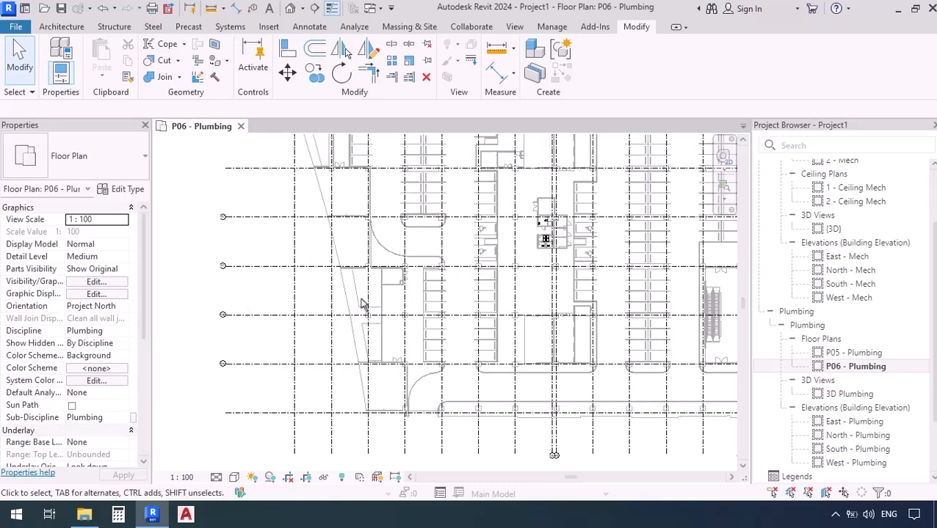
pyautogui.scroll(4, 220, 305)
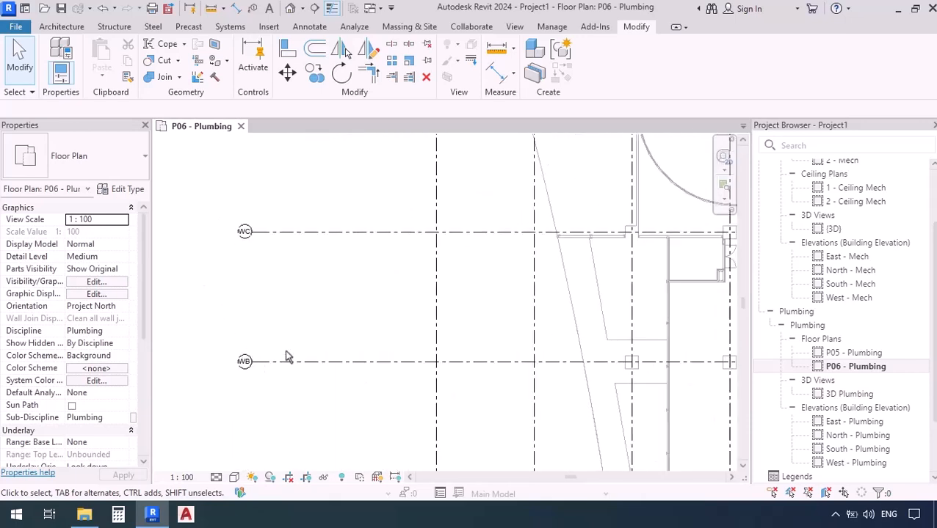
pyautogui.scroll(-3, 224, 345)
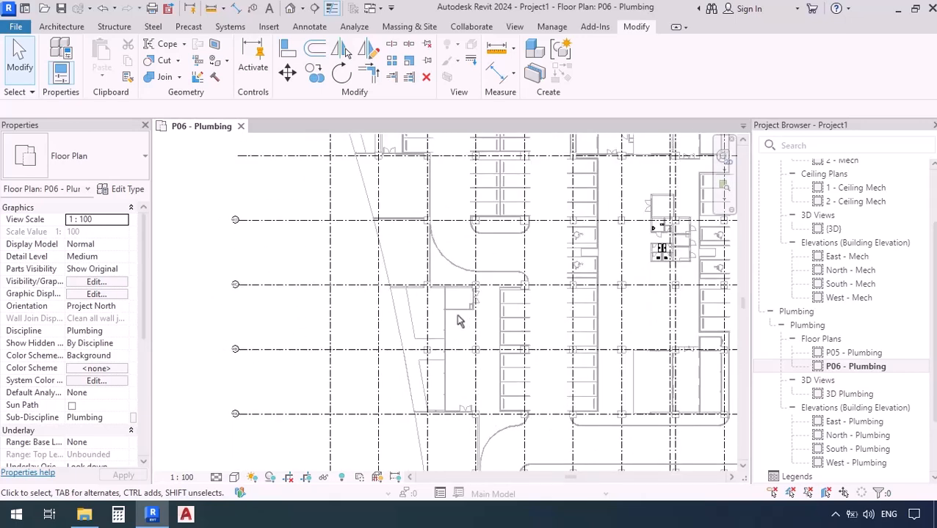
pyautogui.moveTo(436, 229); pyautogui.dragTo(458, 205, button='middle')
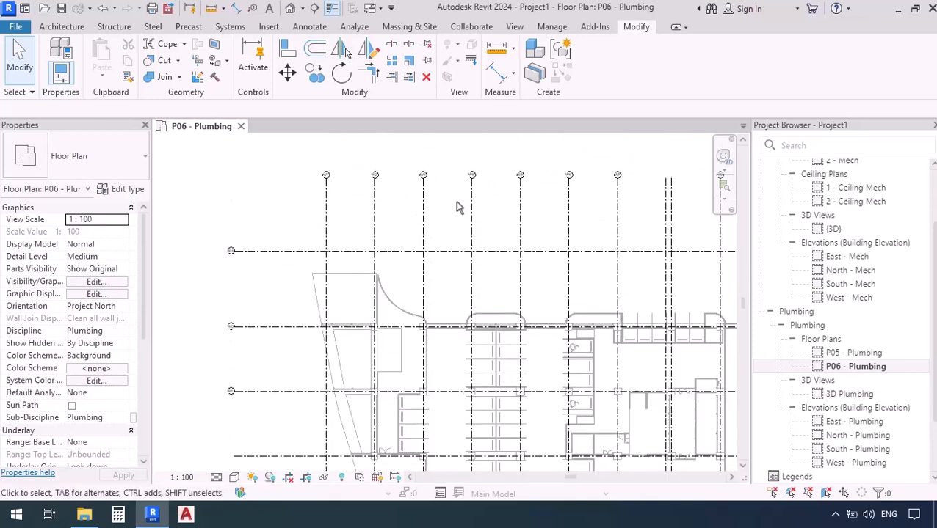
pyautogui.scroll(3, 455, 170)
pyautogui.scroll(3, 456, 170)
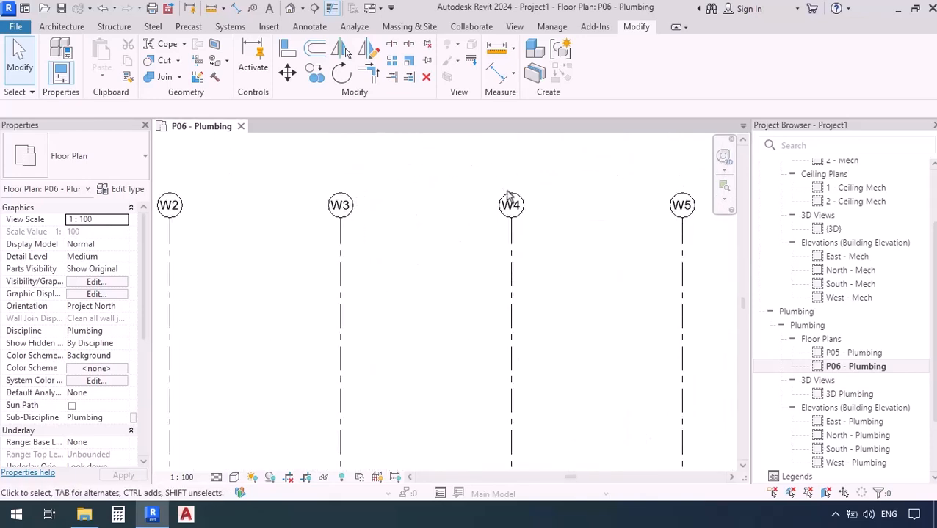
pyautogui.scroll(-5, 382, 206)
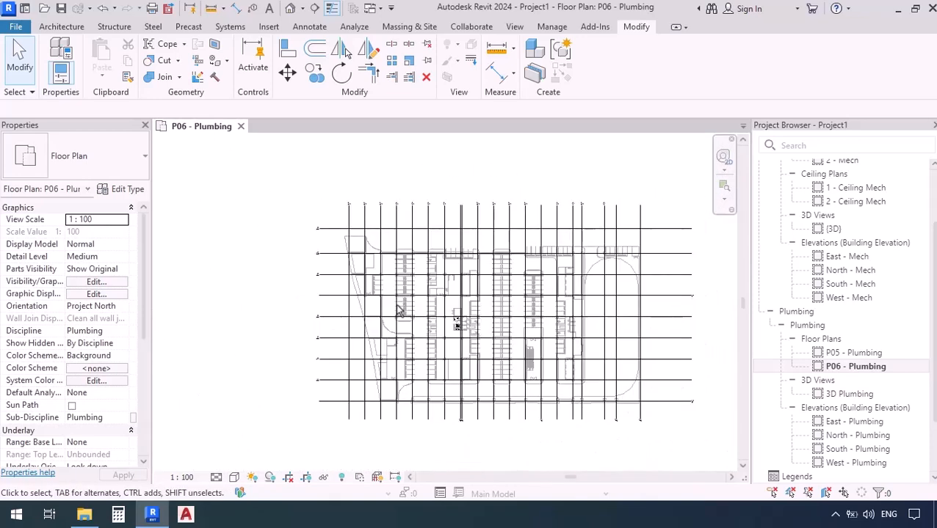
pyautogui.moveTo(401, 325); pyautogui.dragTo(332, 304, button='middle')
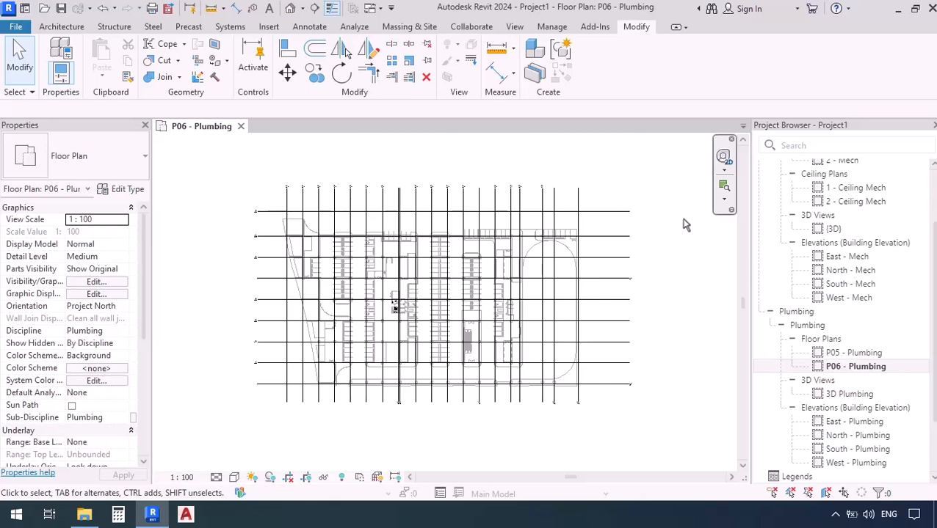
# Step: Start a Copy/Monitor session on the linked architectural model in the P06 - Plumbing plan
pyautogui.click(476, 30)
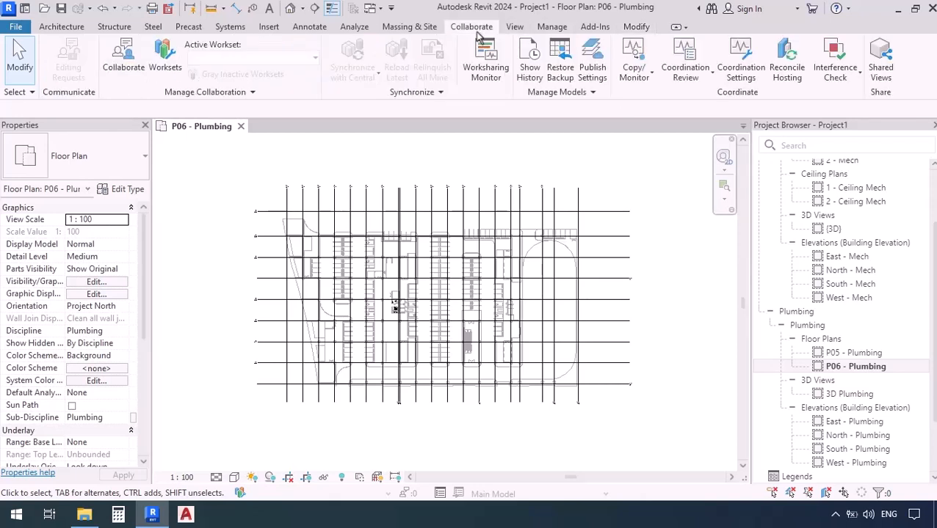
pyautogui.click(631, 73)
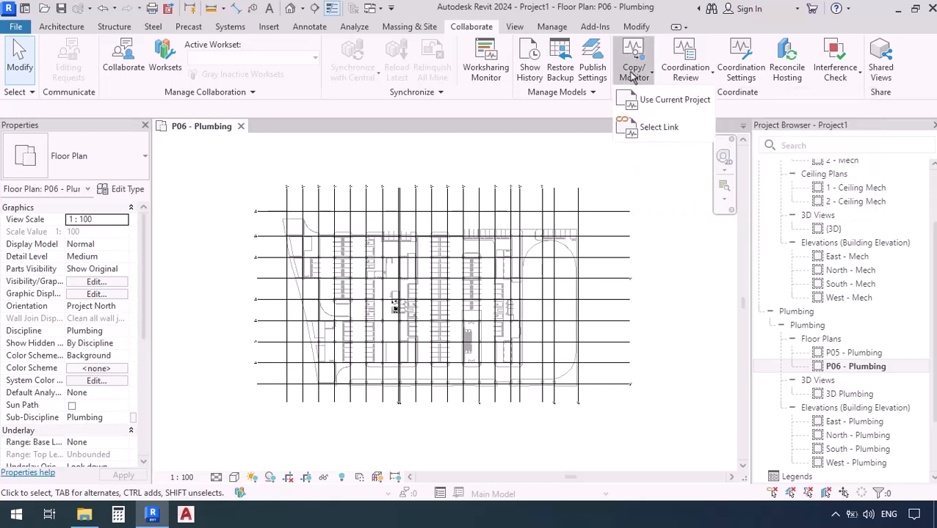
pyautogui.click(643, 128)
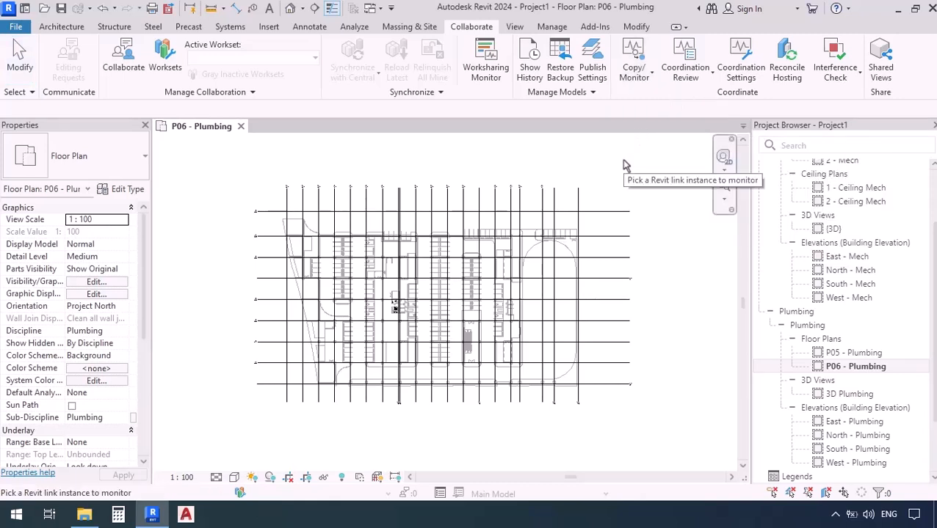
pyautogui.click(582, 215)
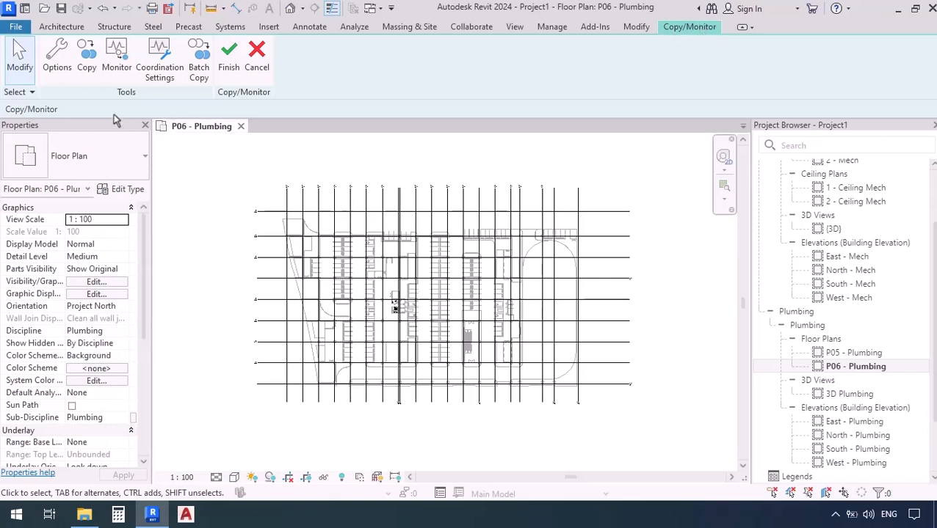
# Step: Activate Copy with the Multiple option and select all elements of the linked model across the whole plan
pyautogui.click(87, 65)
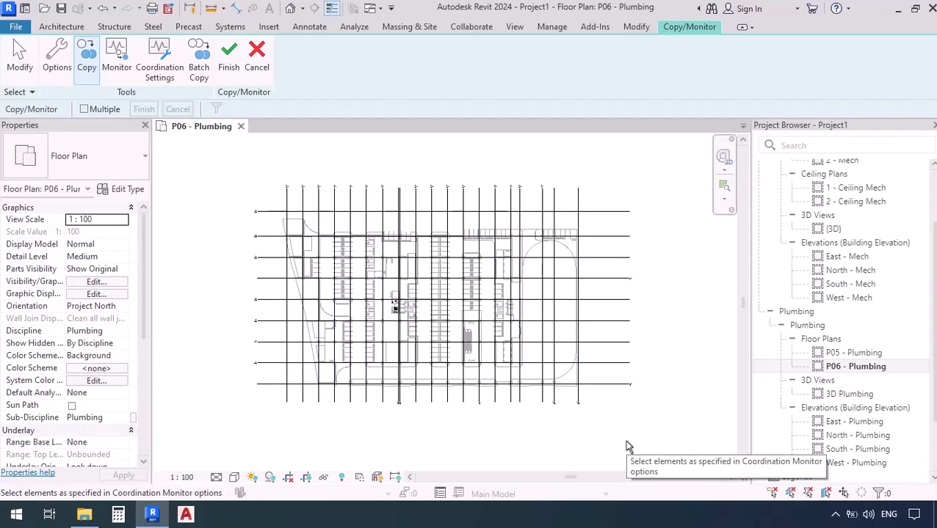
pyautogui.click(85, 110)
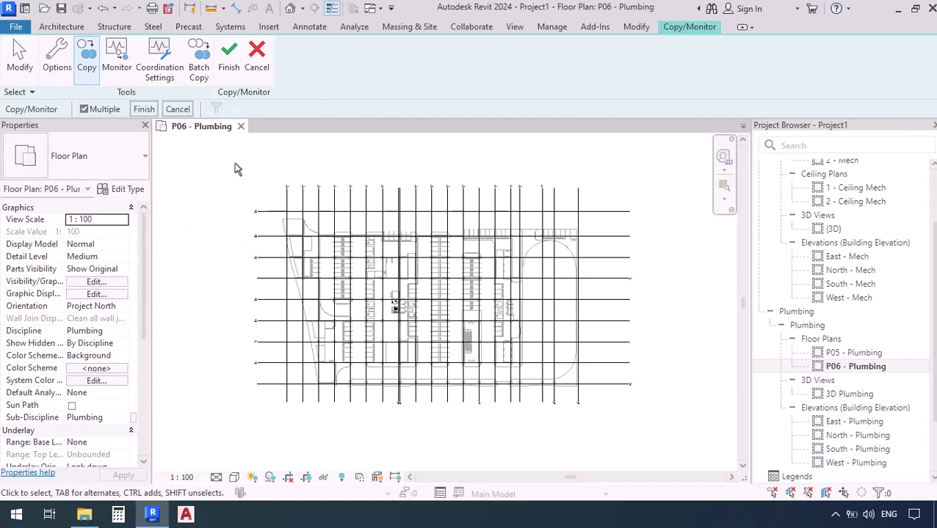
pyautogui.moveTo(234, 163); pyautogui.dragTo(519, 380)
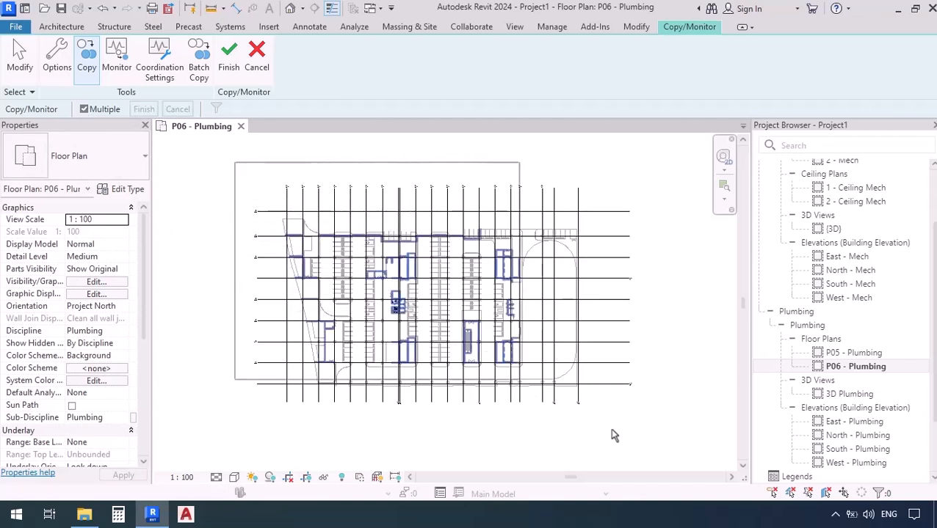
pyautogui.moveTo(611, 431); pyautogui.dragTo(632, 427)
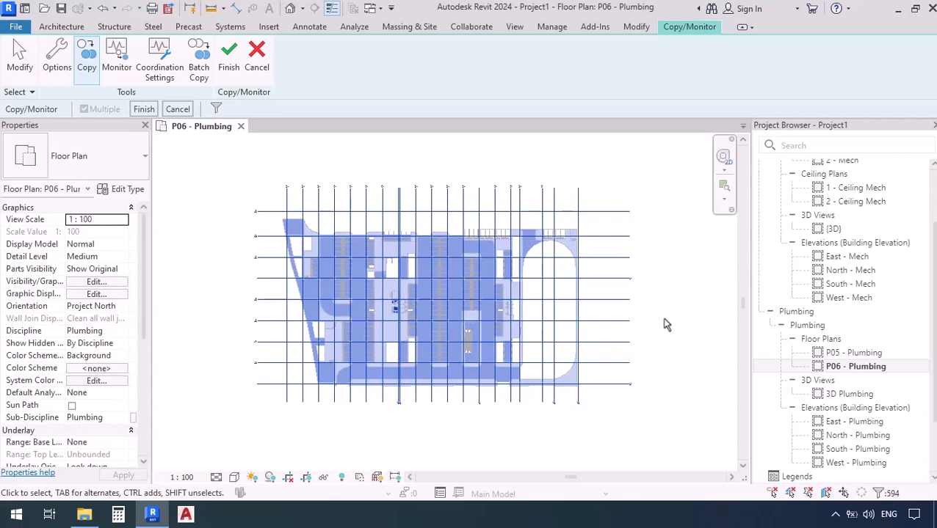
# Step: Filter the selection down to Grids only, copy them into the project and finish the Copy/Monitor session
pyautogui.click(217, 109)
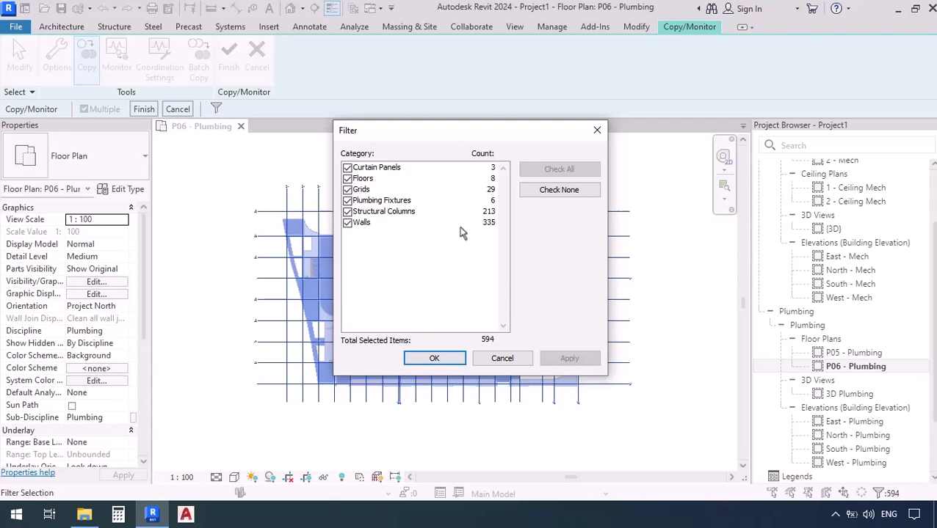
pyautogui.click(544, 192)
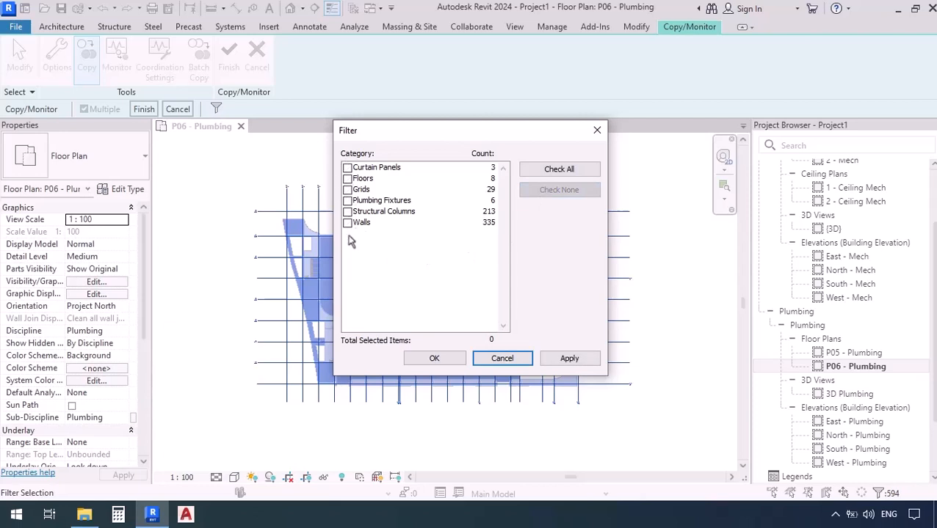
pyautogui.click(347, 189)
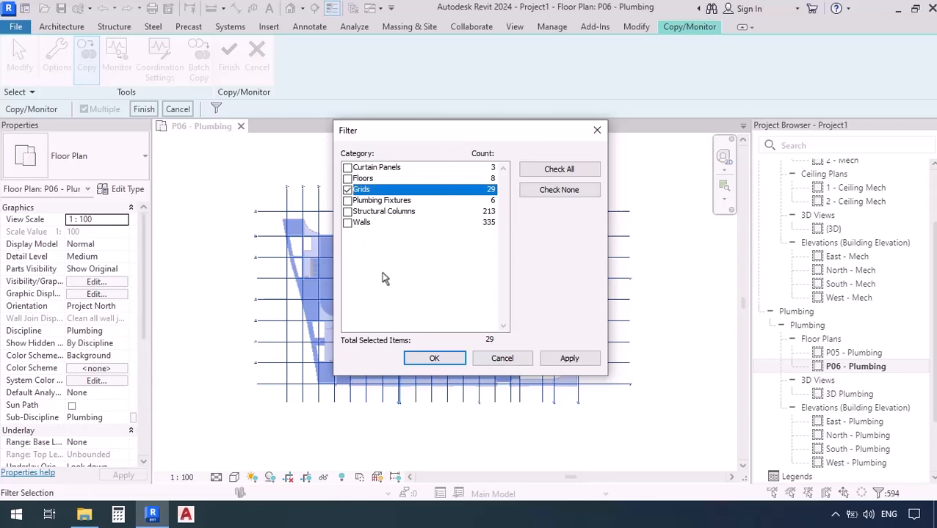
pyautogui.click(433, 359)
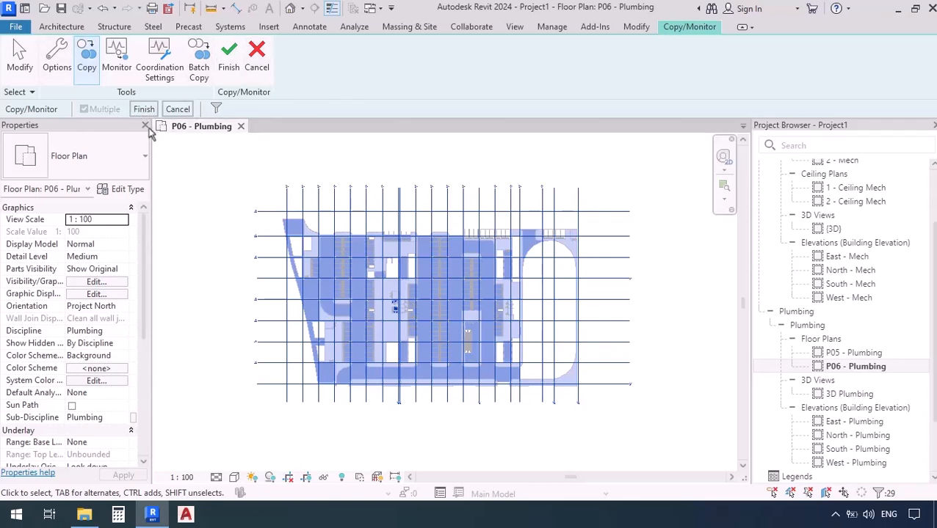
pyautogui.click(142, 108)
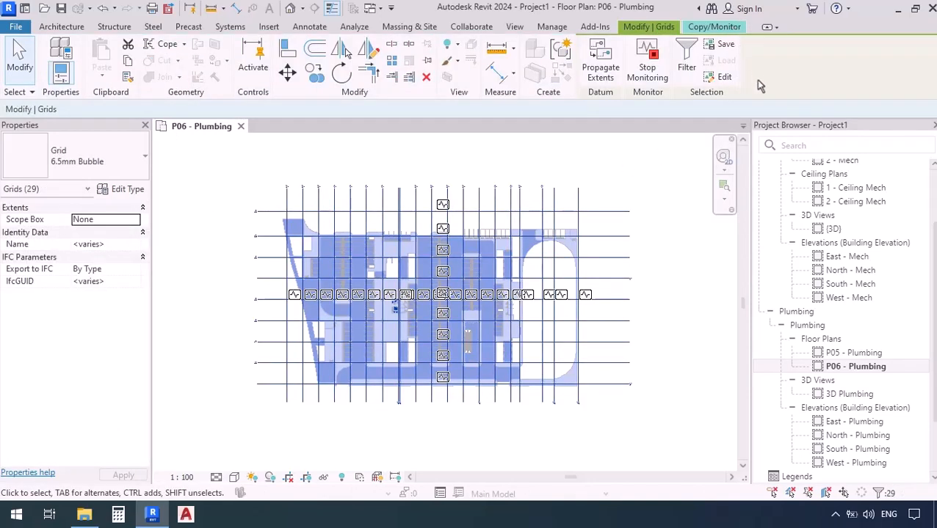
pyautogui.click(736, 29)
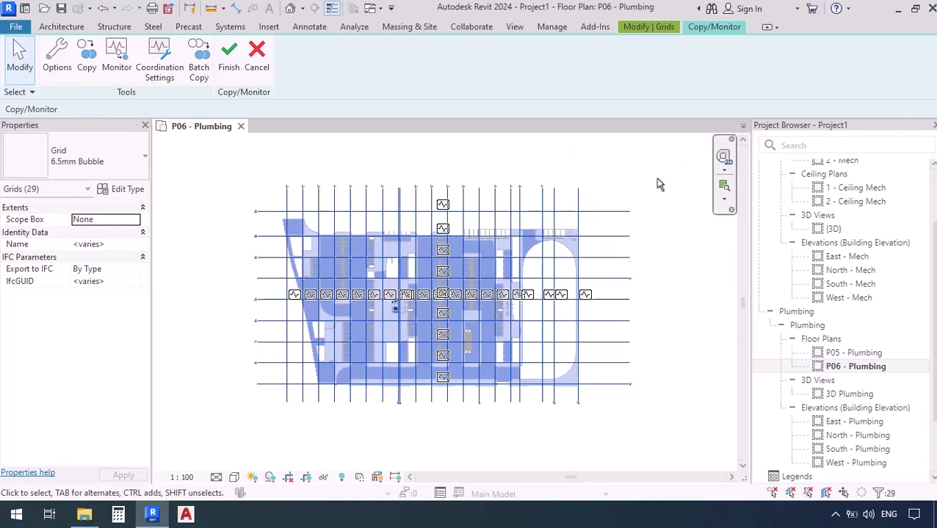
pyautogui.click(229, 67)
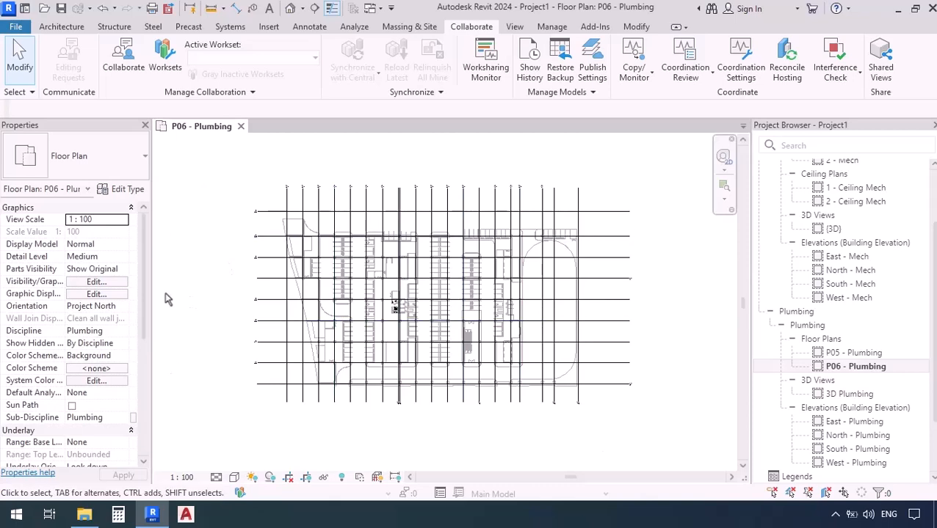
# Step: Hide the Revit link Architecture2024.rvt in the P06 - Plumbing view through its Visibility/Graphic Overrides
pyautogui.click(516, 26)
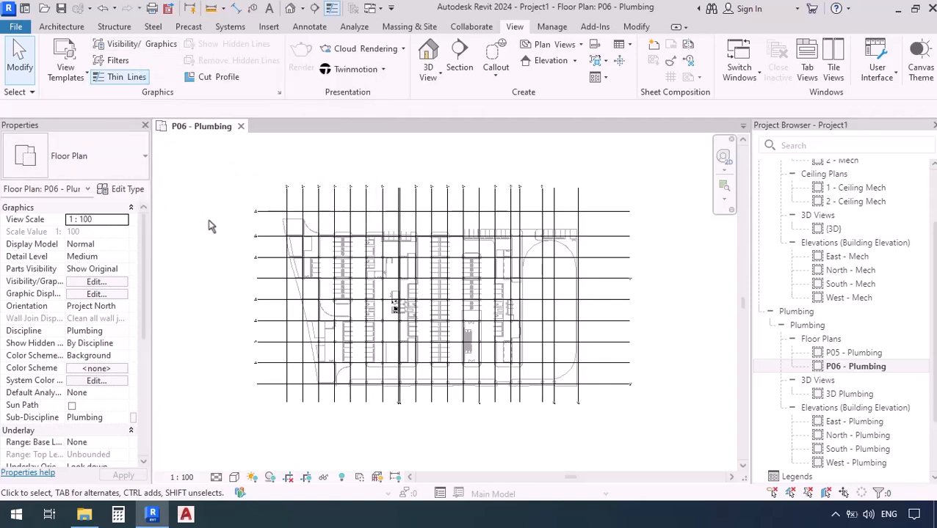
pyautogui.press('v')
pyautogui.press('g')
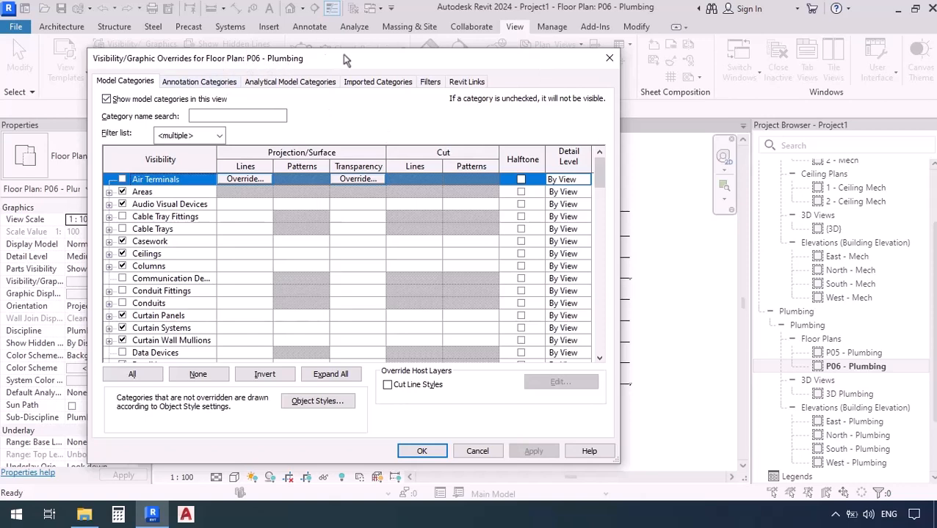
pyautogui.moveTo(345, 64); pyautogui.dragTo(371, 198)
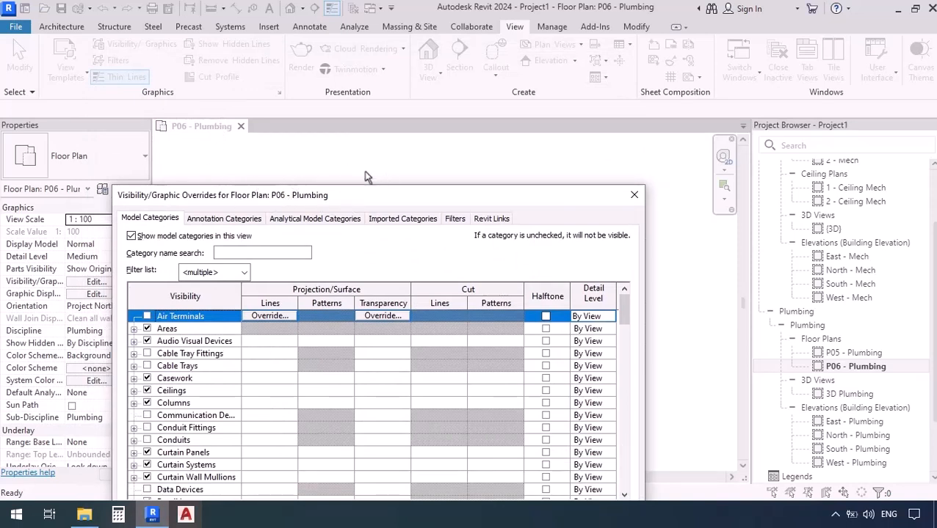
pyautogui.moveTo(375, 199); pyautogui.dragTo(384, 53)
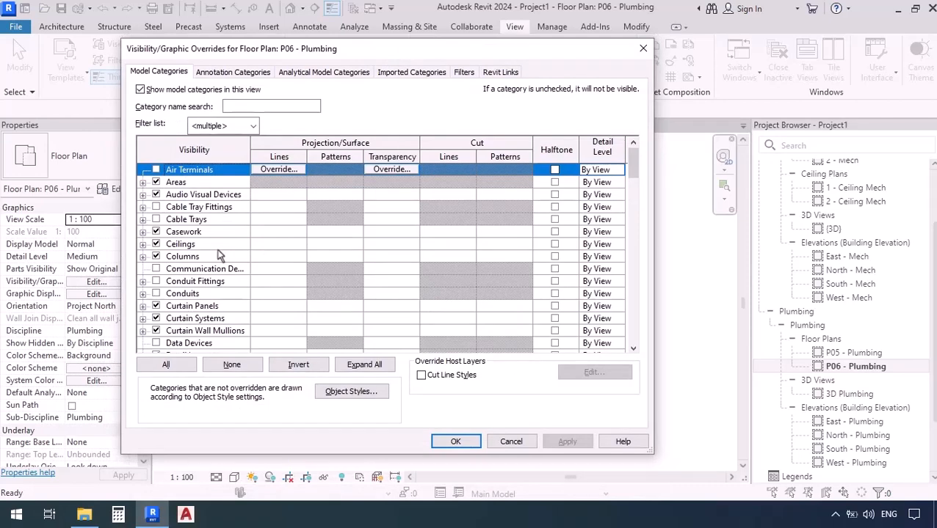
pyautogui.scroll(-5, 198, 286)
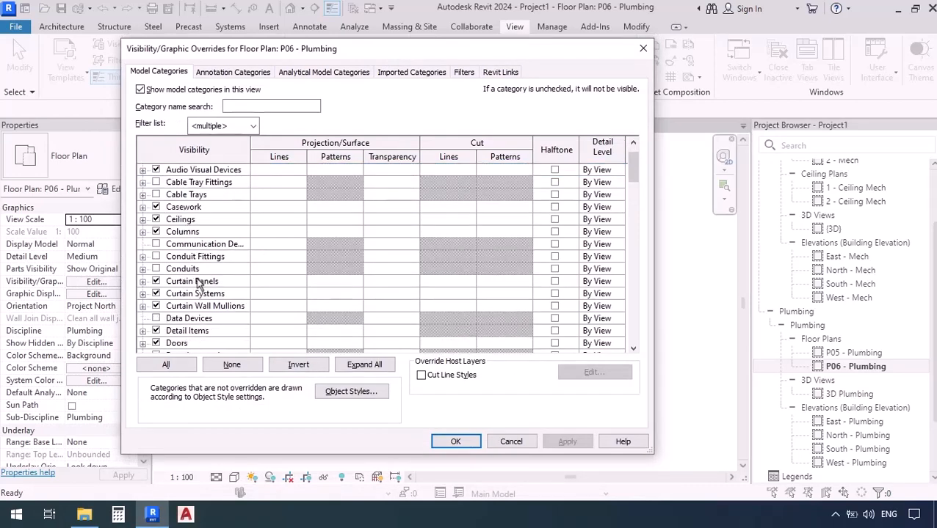
pyautogui.scroll(-1, 167, 290)
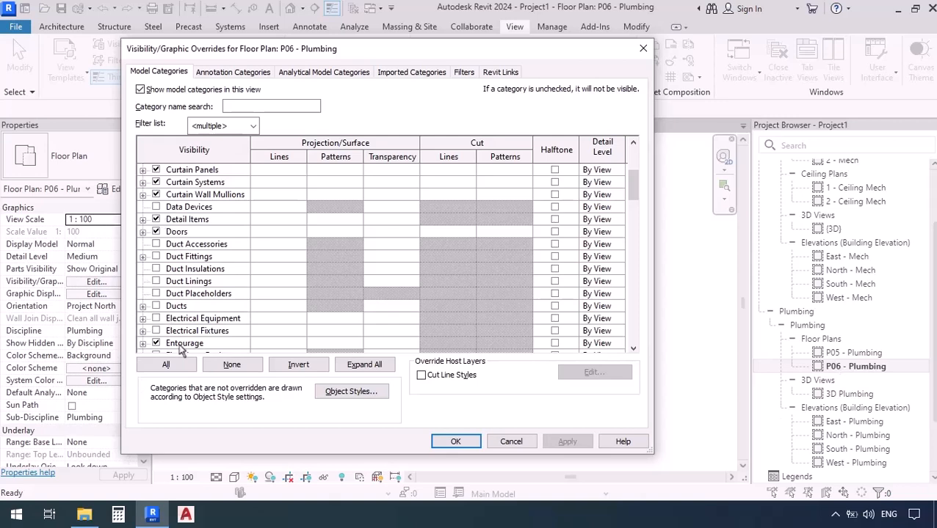
pyautogui.click(504, 73)
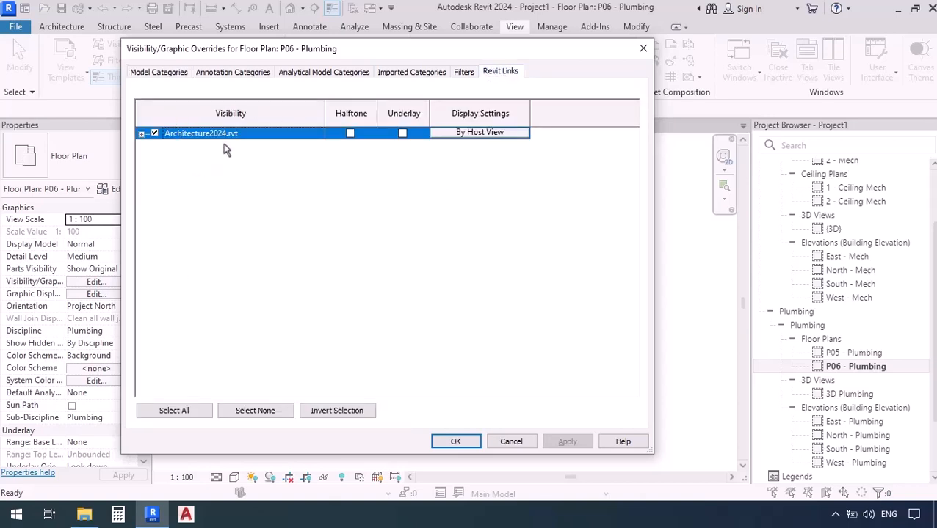
pyautogui.click(154, 132)
pyautogui.click(452, 442)
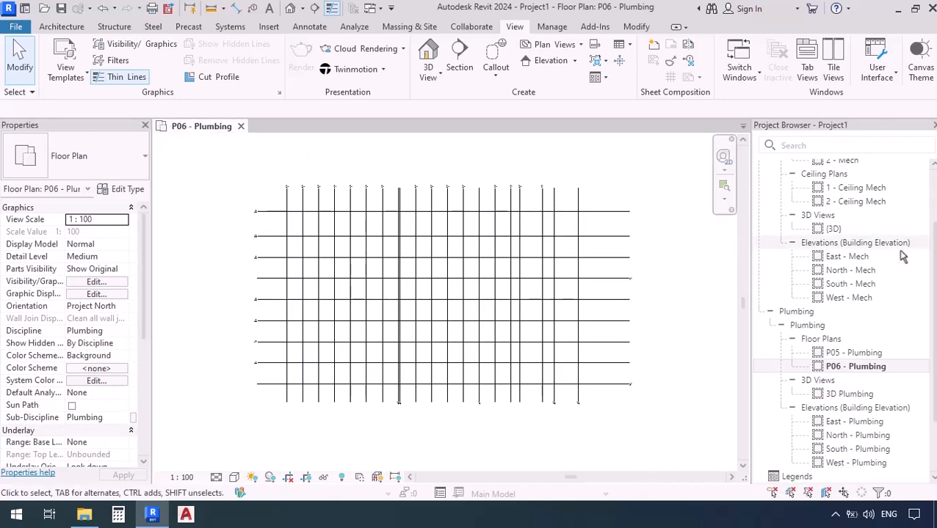
# Step: Check the 1 - Mech floor plan for comparison and examine the copied grid lines back in P06 - Plumbing
pyautogui.click(855, 367)
pyautogui.scroll(3, 880, 294)
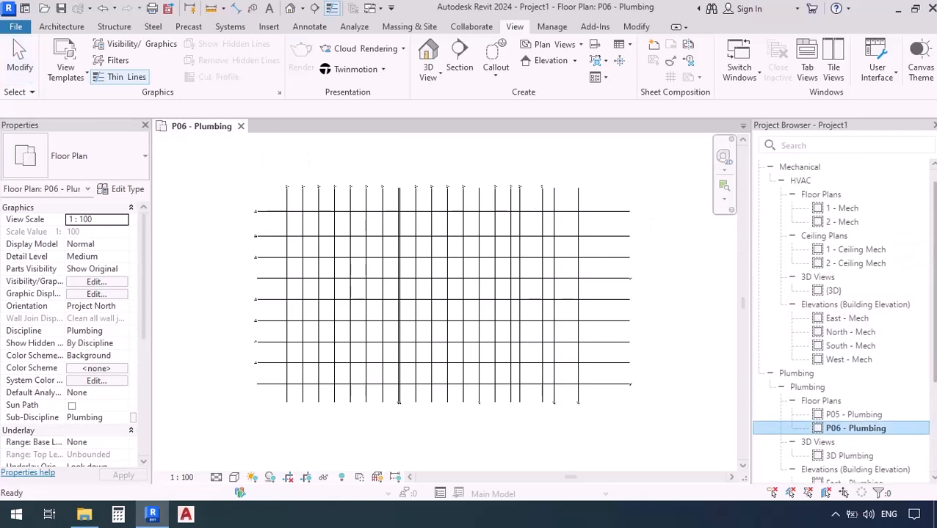
pyautogui.click(846, 221)
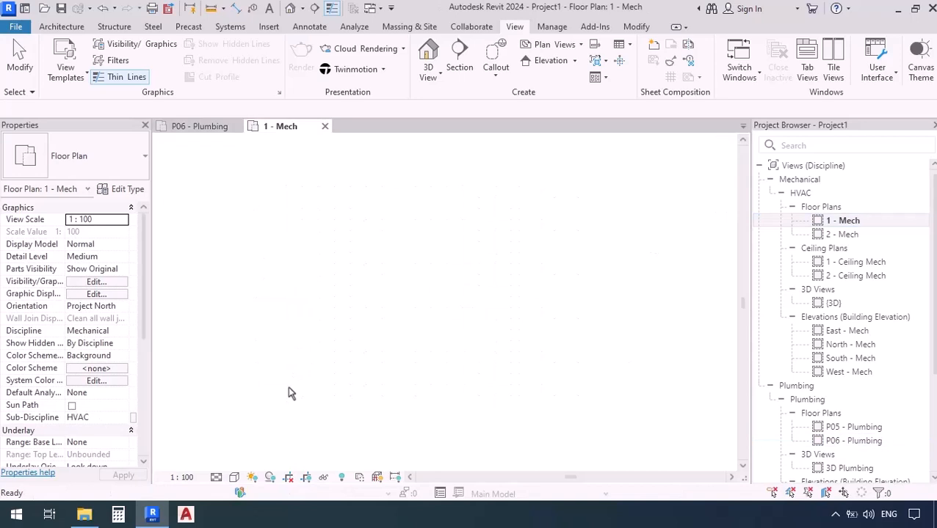
pyautogui.click(188, 127)
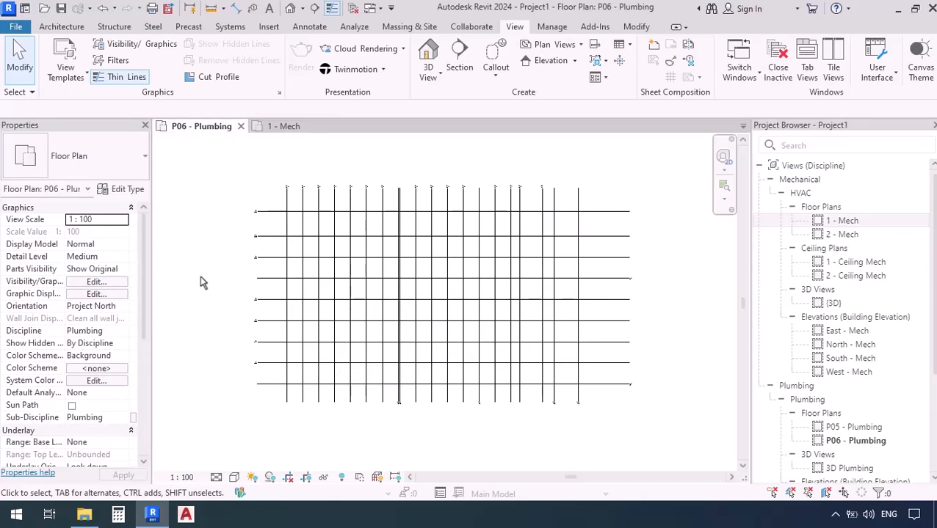
pyautogui.scroll(4, 528, 172)
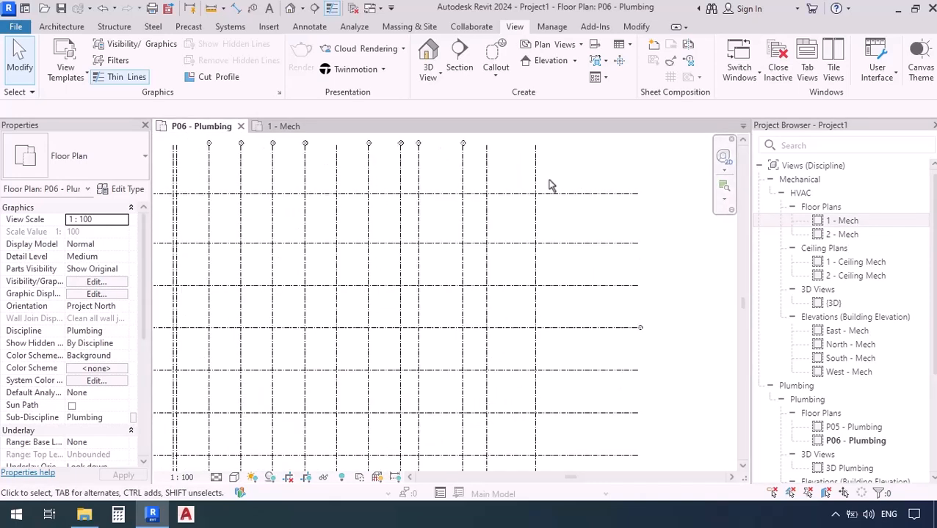
pyautogui.moveTo(227, 334); pyautogui.dragTo(415, 325, button='middle')
pyautogui.scroll(-5, 382, 330)
pyautogui.moveTo(290, 312); pyautogui.dragTo(383, 313, button='middle')
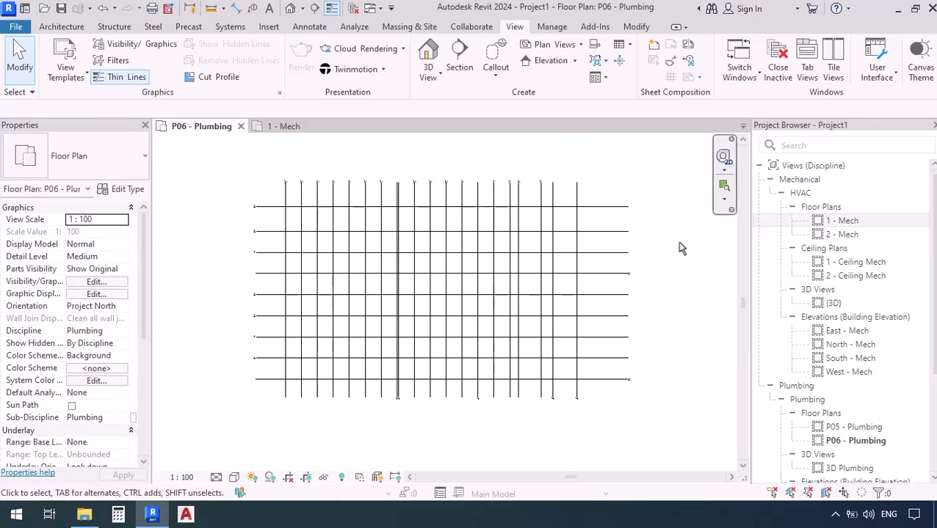
# Step: Compare with the 1 - Mech floor plan and make the Architecture2024.rvt link visible again in the P06 - Plumbing view's Visibility/Graphic Overrides
pyautogui.click(278, 133)
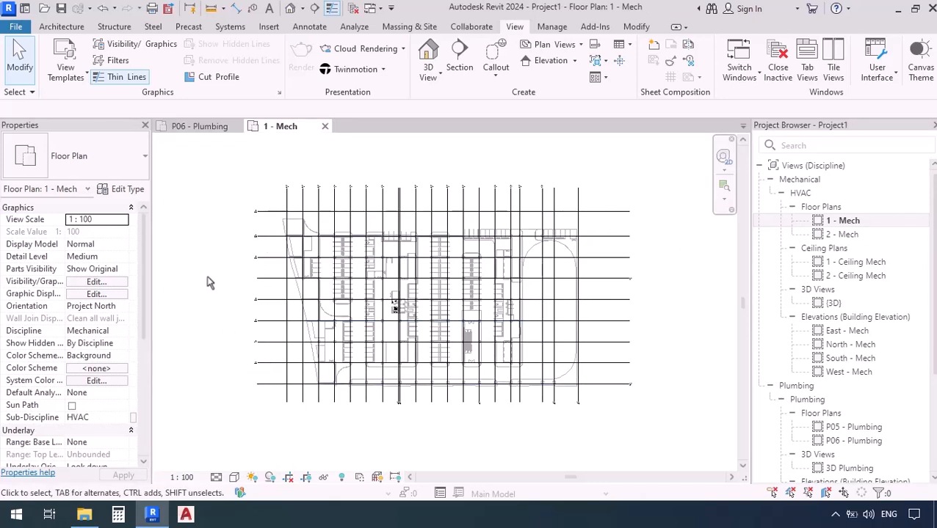
pyautogui.click(198, 129)
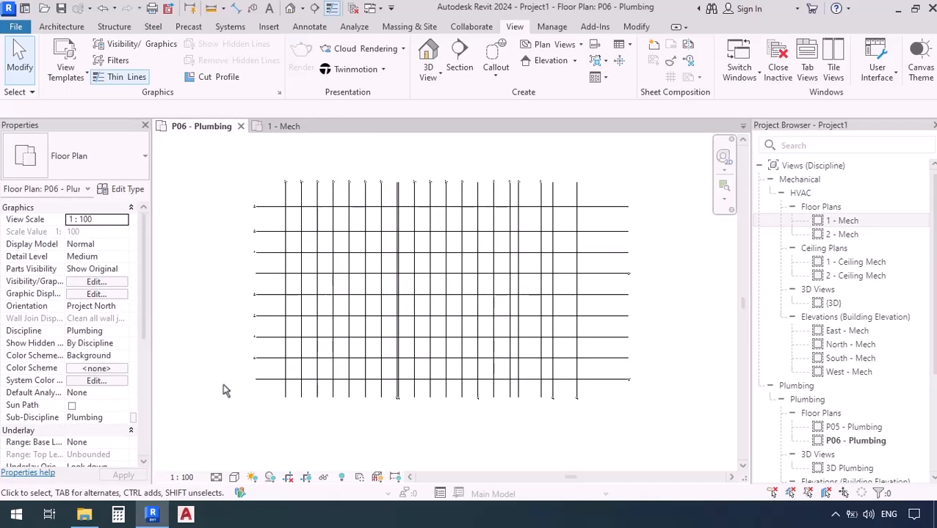
pyautogui.press('v')
pyautogui.press('g')
pyautogui.click(500, 71)
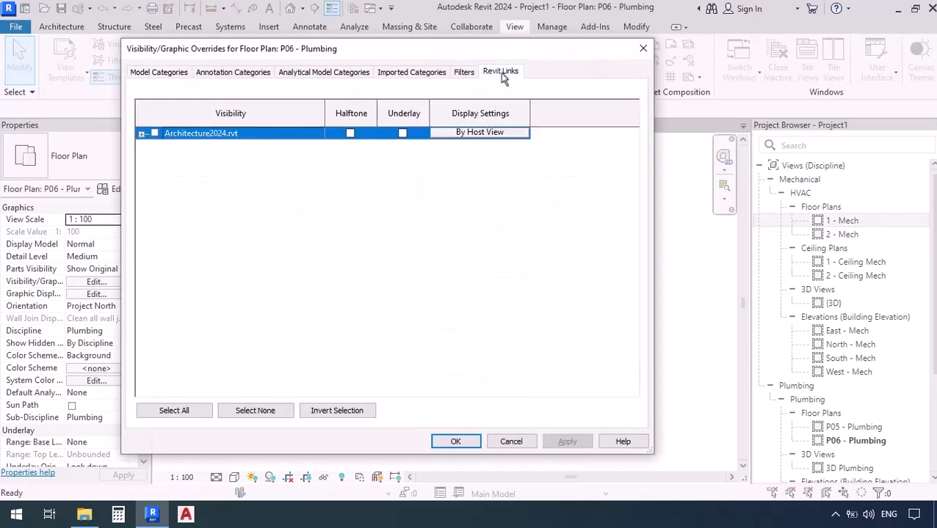
pyautogui.click(154, 133)
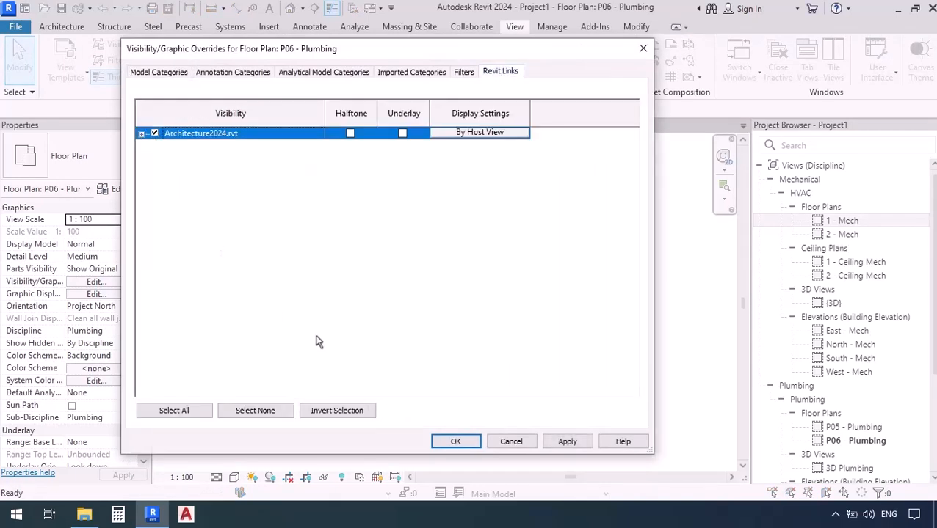
pyautogui.click(442, 443)
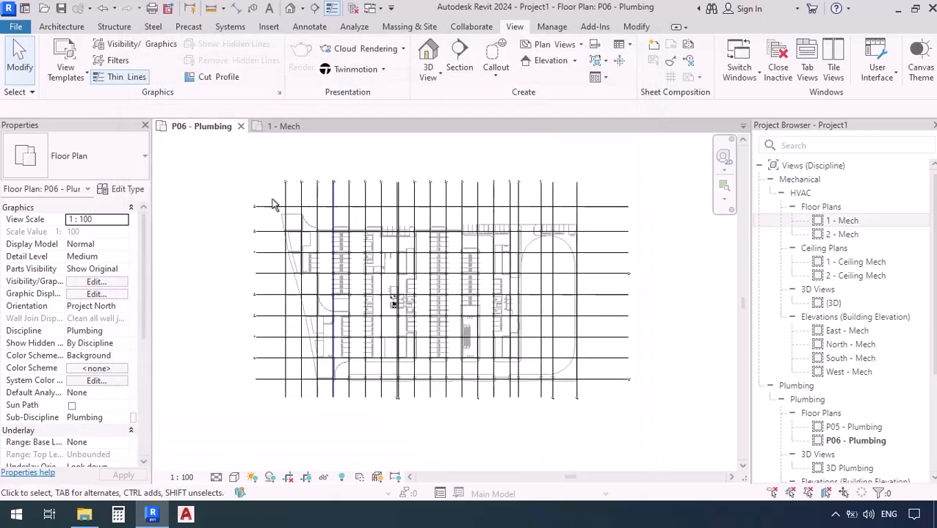
# Step: Link the Revit model Structure2024.rvt from the Structure folder, positioned Auto - Internal Origin to Internal Origin
pyautogui.click(267, 29)
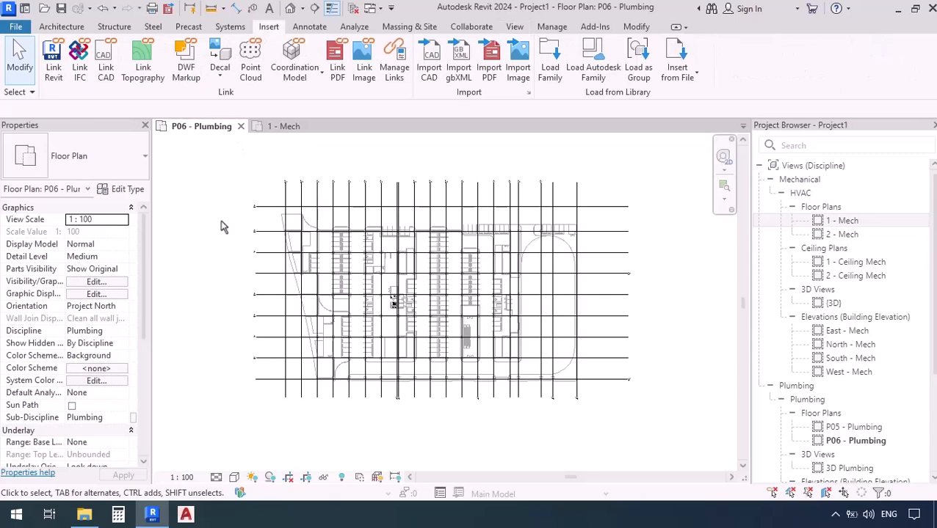
pyautogui.click(52, 58)
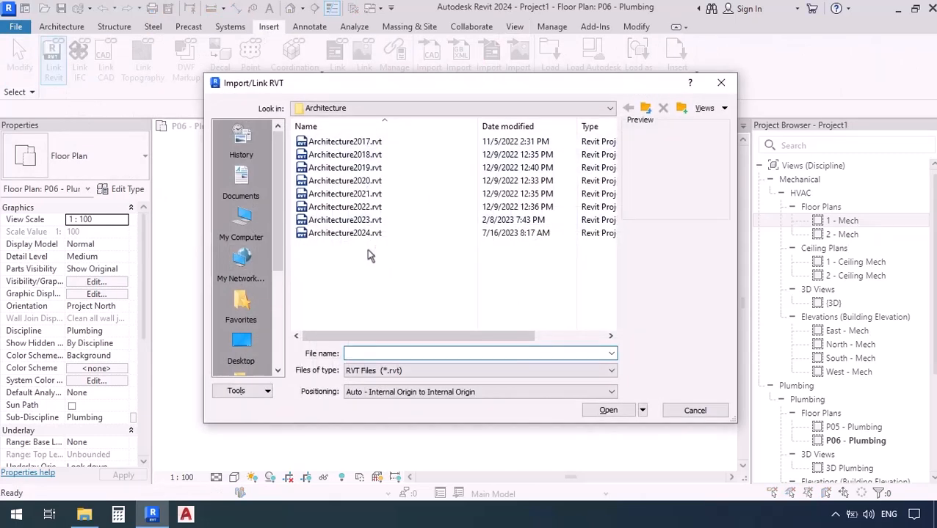
pyautogui.click(647, 109)
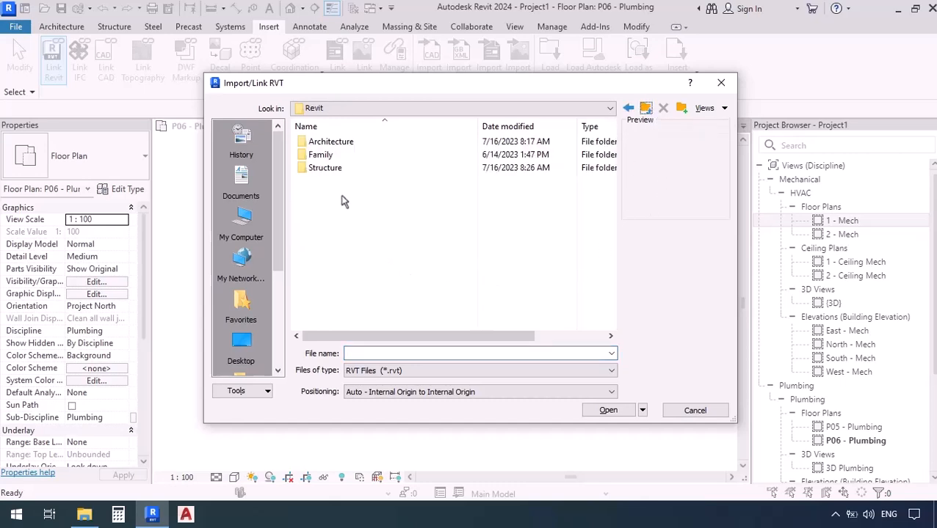
pyautogui.doubleClick(325, 167)
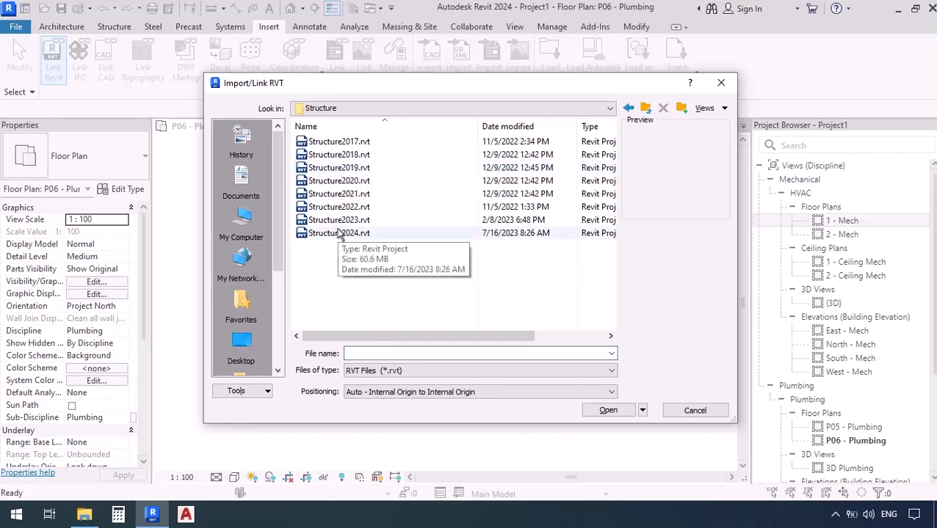
pyautogui.click(340, 233)
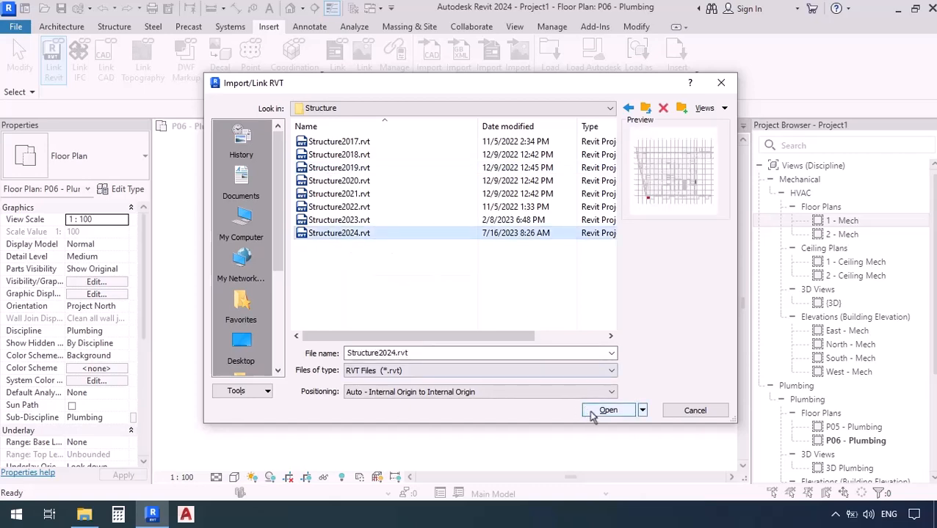
pyautogui.click(594, 413)
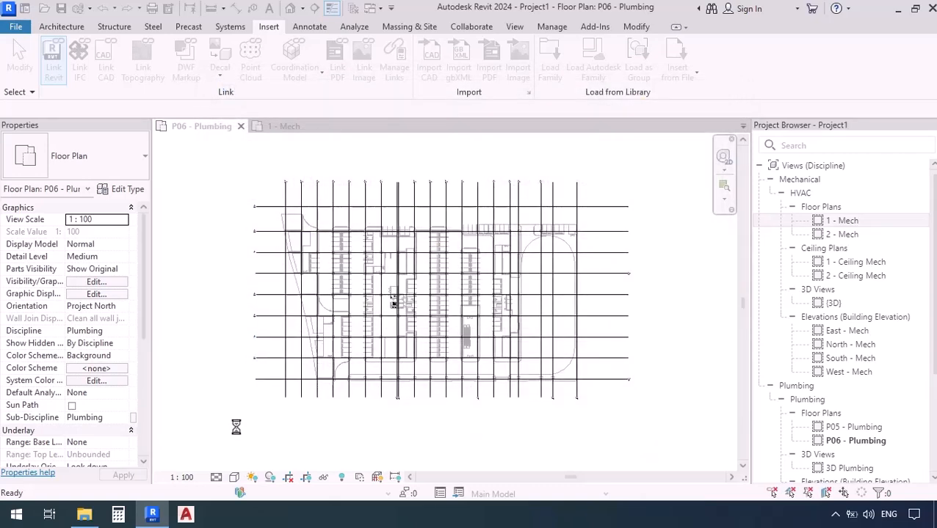